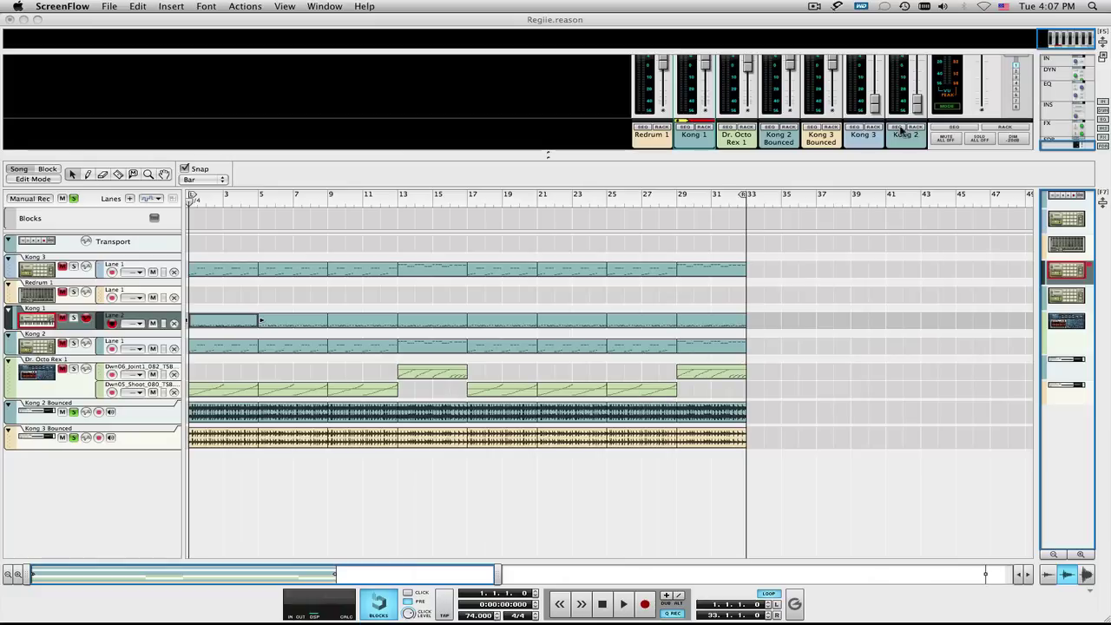
# Raise the Kong 3 and Kong 2 faders, Kong 2 to about -2.81 dB, and clear all solos.
pyautogui.click(901, 130)
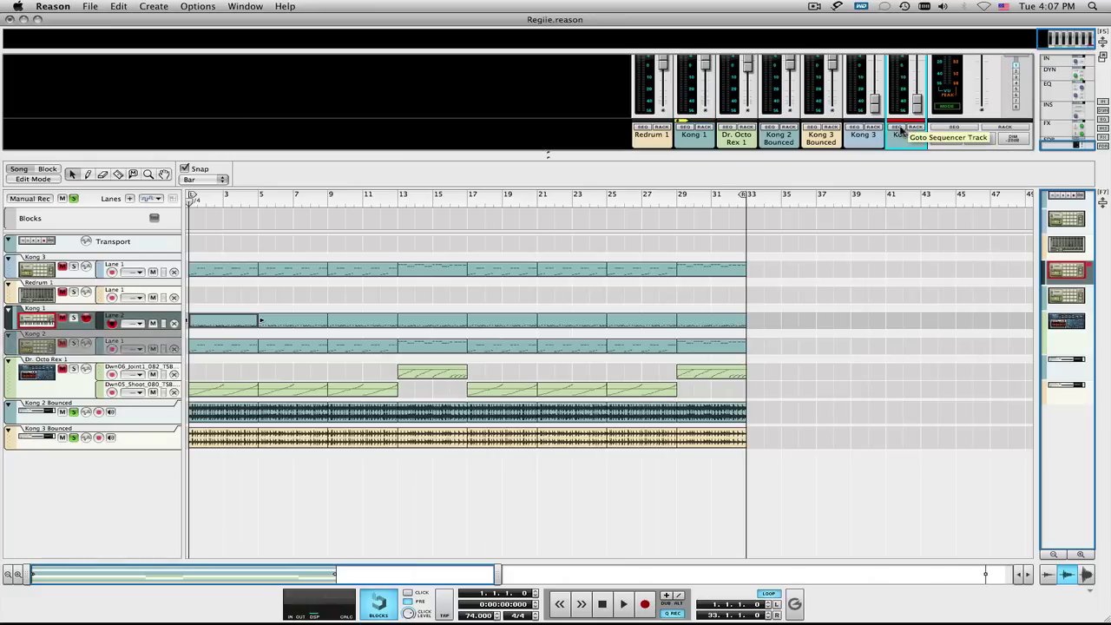
pyautogui.click(75, 318)
pyautogui.click(110, 349)
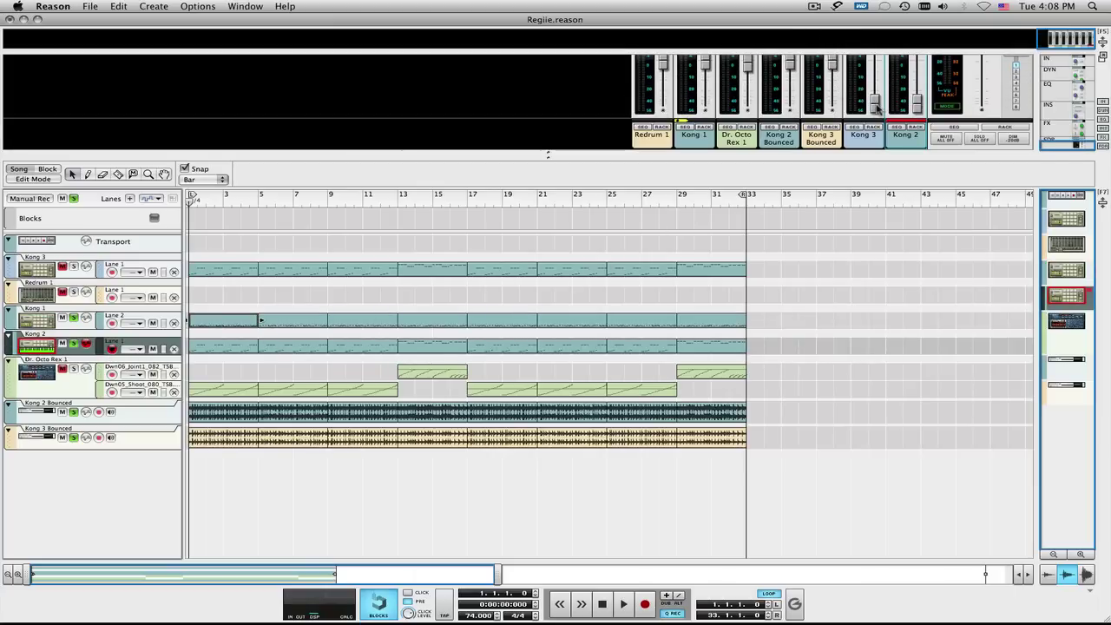
pyautogui.moveTo(875, 104); pyautogui.dragTo(876, 69)
pyautogui.moveTo(913, 103); pyautogui.dragTo(876, 69)
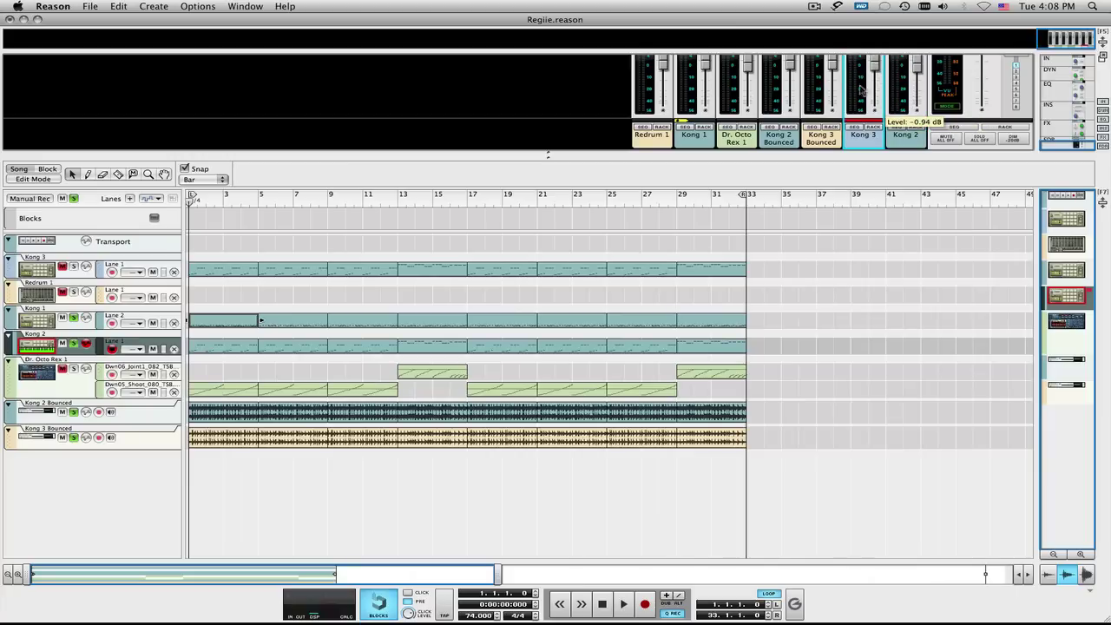
pyautogui.click(74, 199)
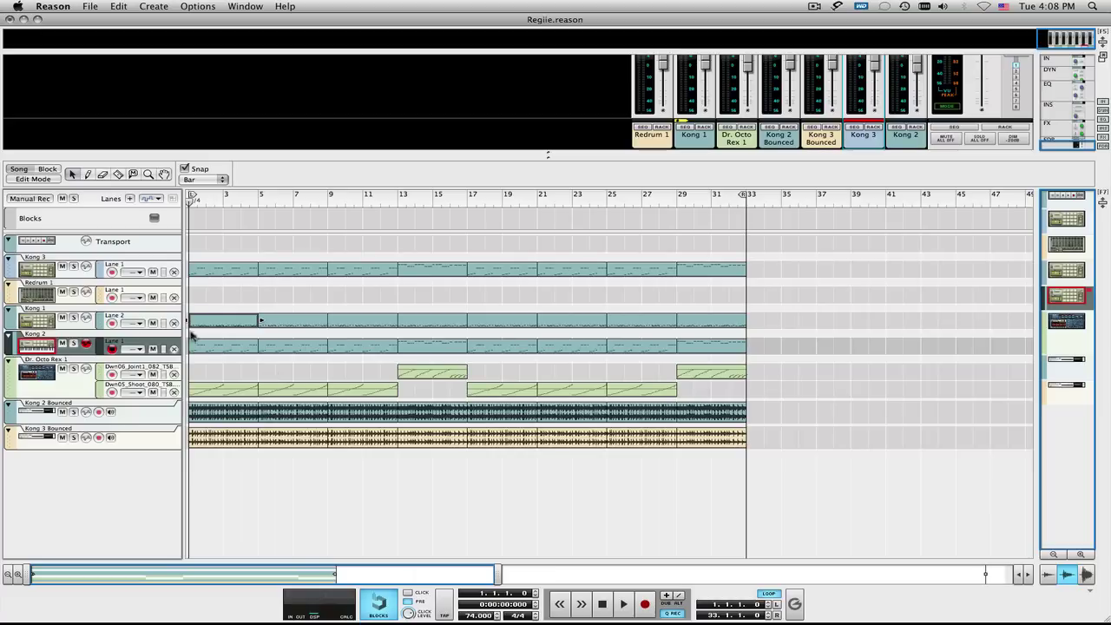
# Mute the Kong 1 track and play the song from bar 1.
pyautogui.click(61, 317)
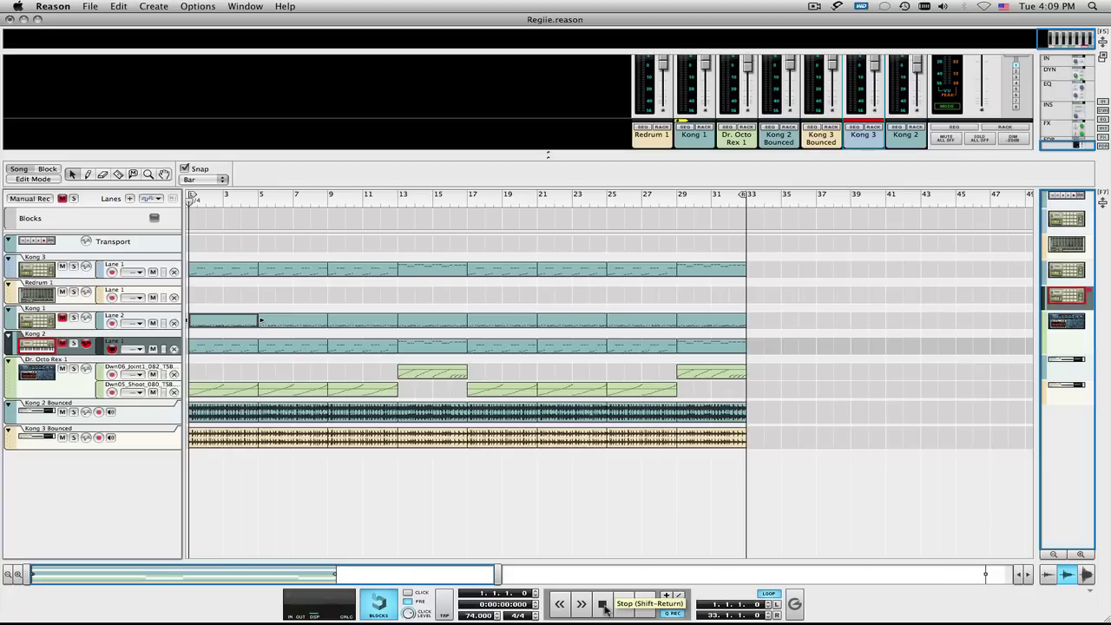
pyautogui.click(618, 607)
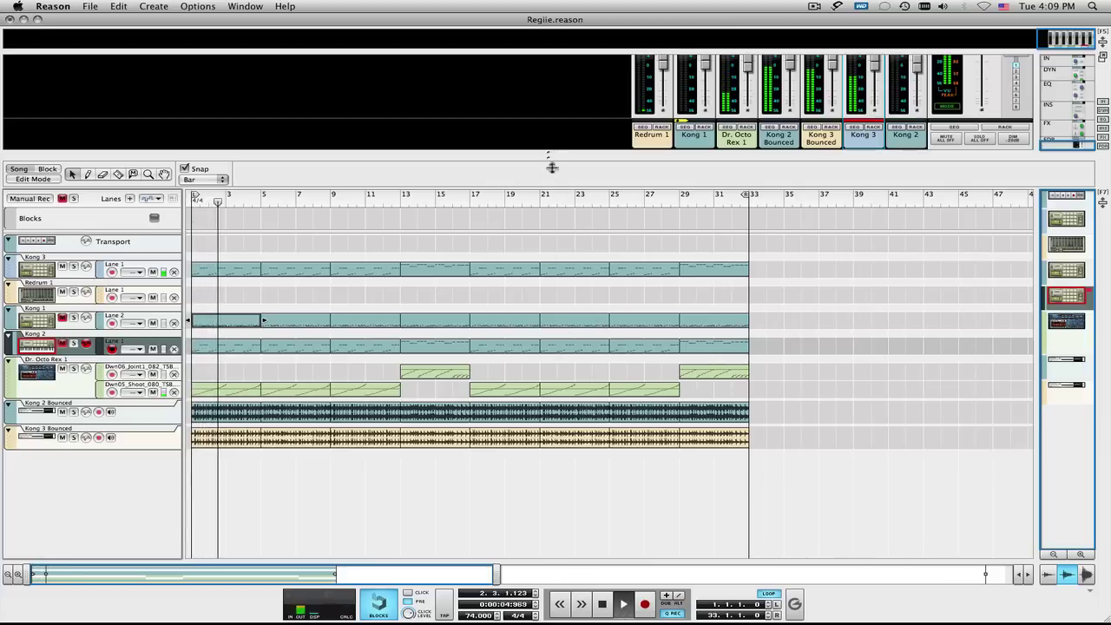
# Expand the device rack and scroll down until Kong 2 Bounced and Kong 3 Bounced are visible.
pyautogui.moveTo(551, 167); pyautogui.dragTo(493, 564)
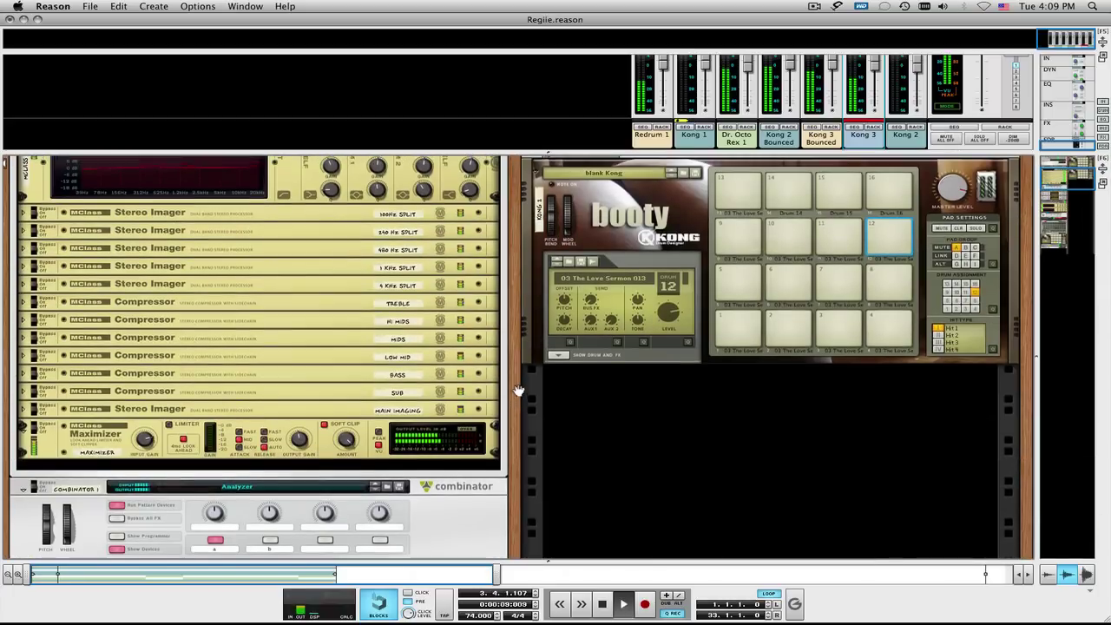
pyautogui.scroll(-5, 518, 390)
pyautogui.scroll(-4, 518, 390)
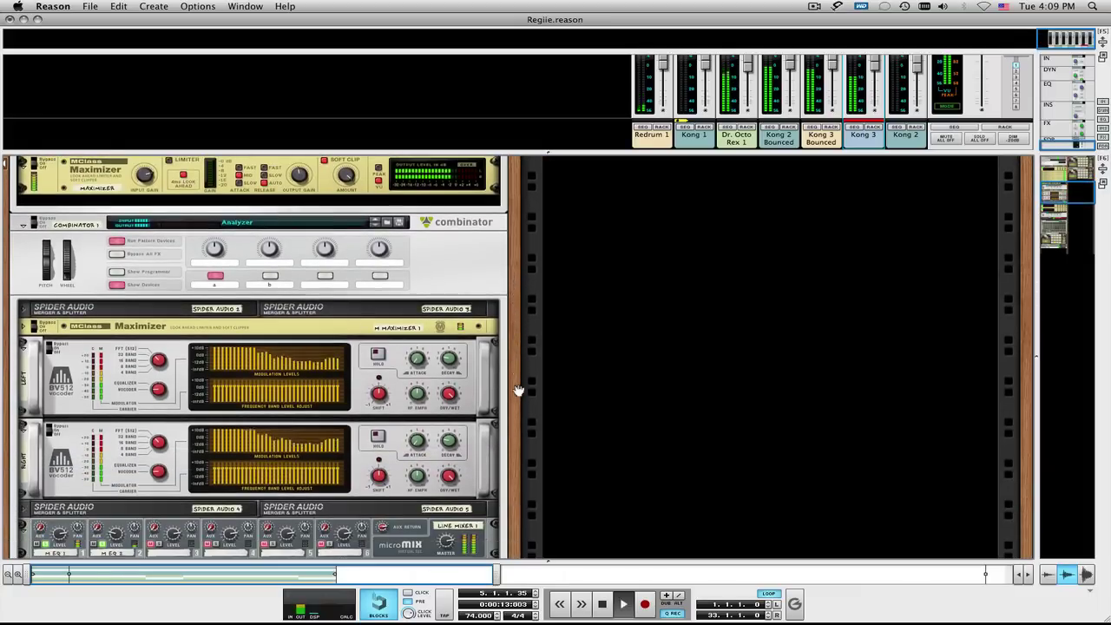
pyautogui.scroll(10, 518, 391)
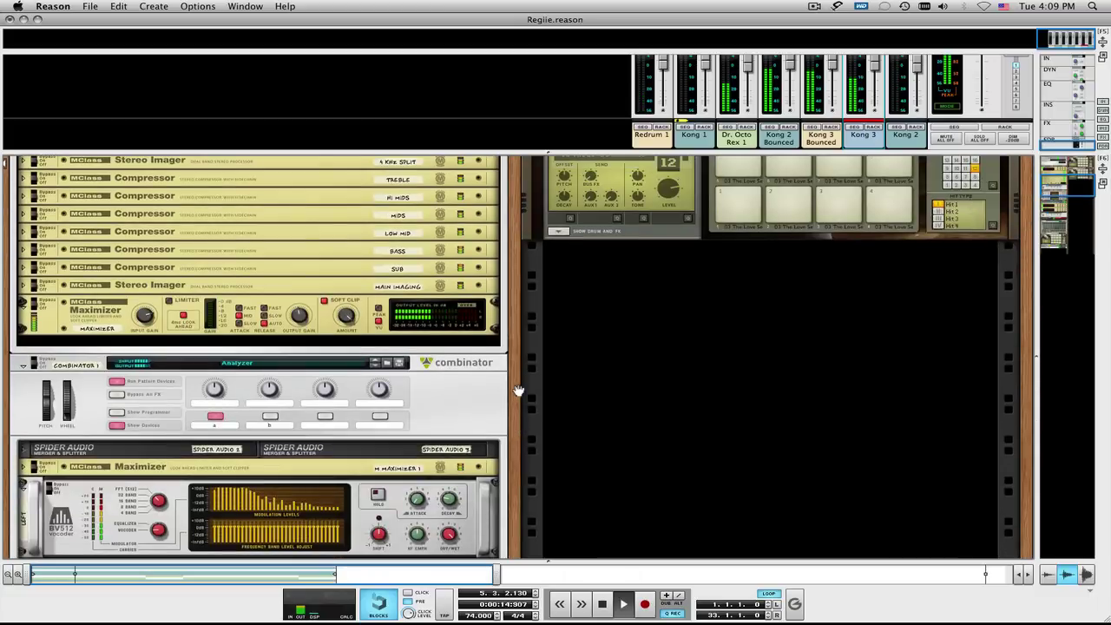
pyautogui.scroll(6, 518, 391)
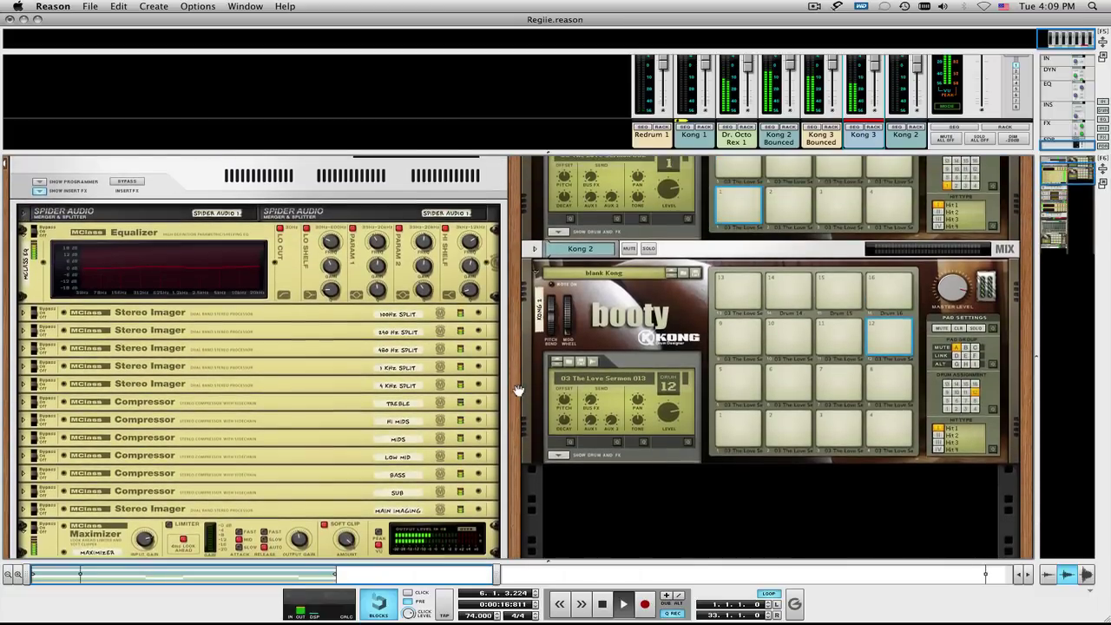
pyautogui.scroll(2, 518, 390)
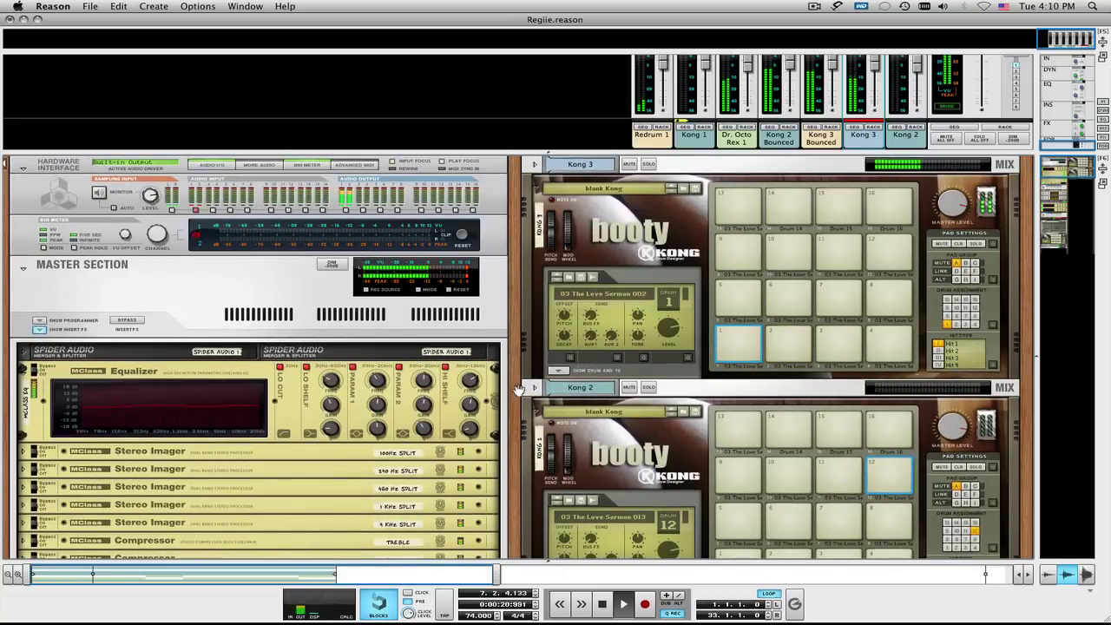
pyautogui.scroll(-1, 518, 391)
pyautogui.scroll(-4, 518, 390)
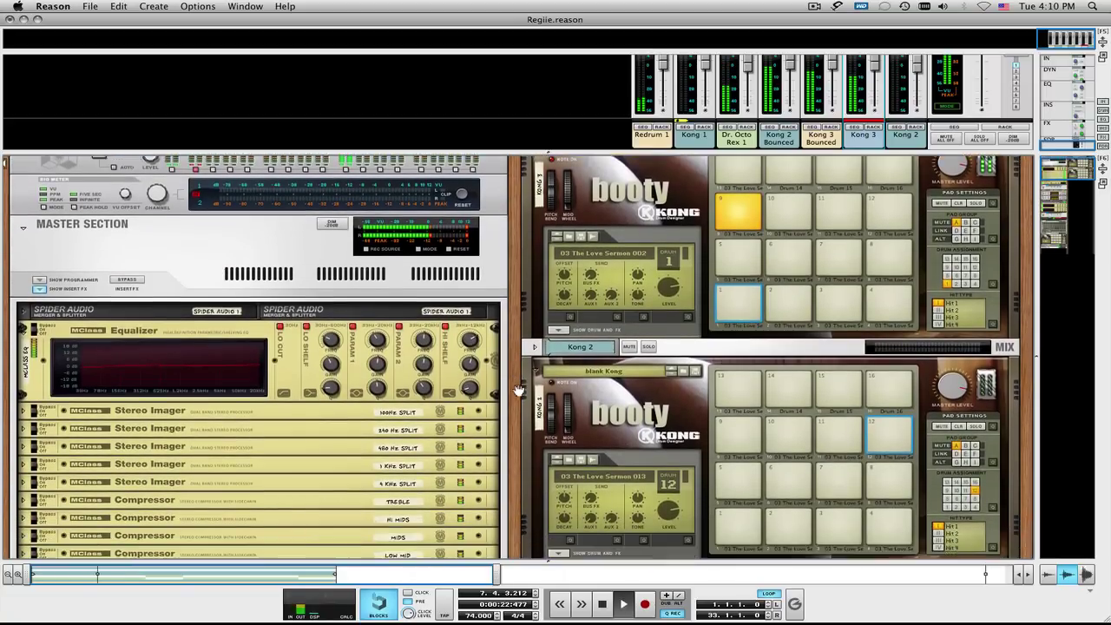
pyautogui.scroll(-8, 518, 390)
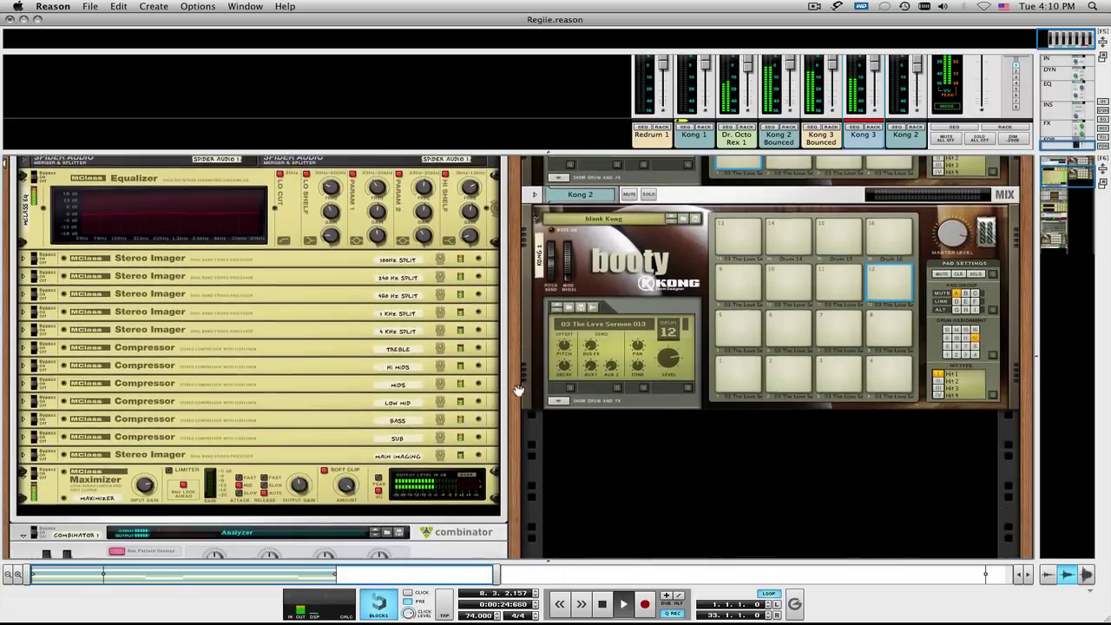
pyautogui.scroll(-4, 518, 391)
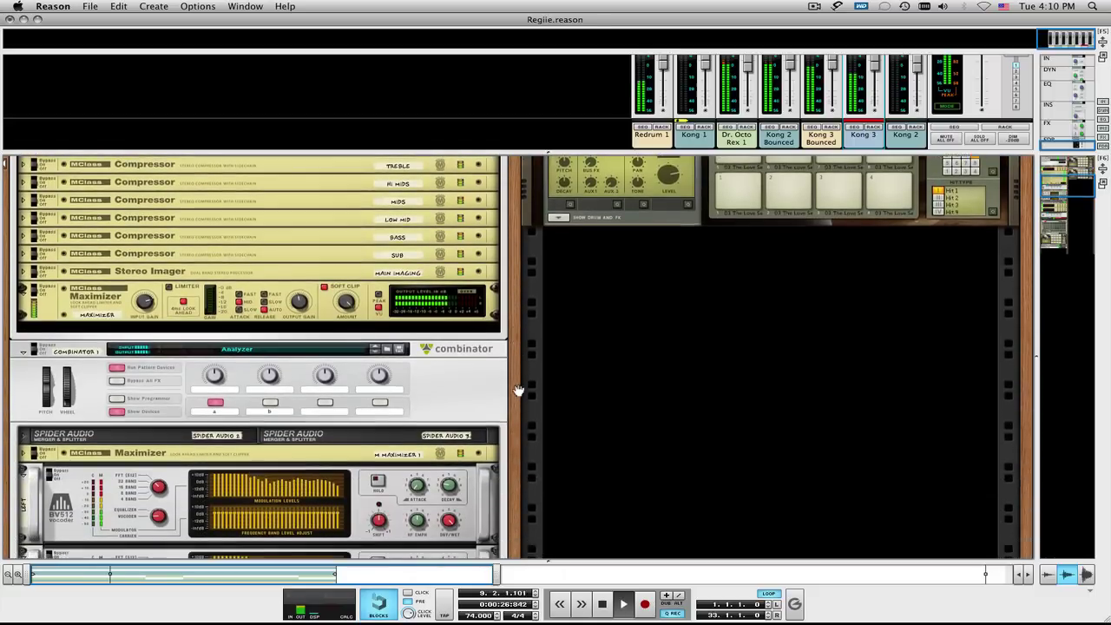
pyautogui.scroll(-7, 518, 390)
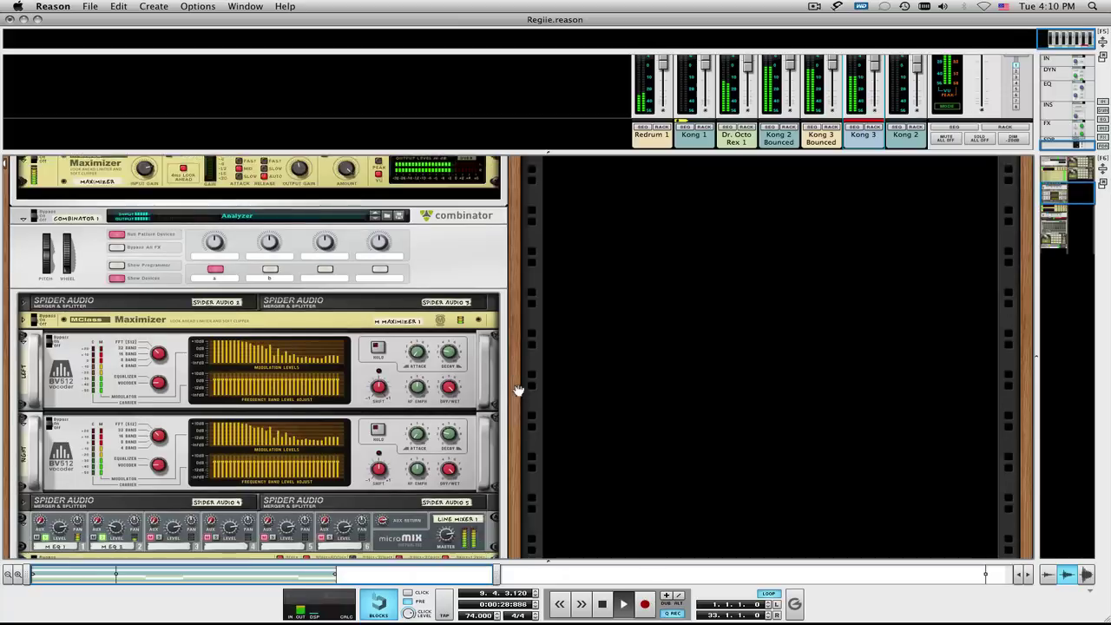
pyautogui.scroll(-6, 518, 390)
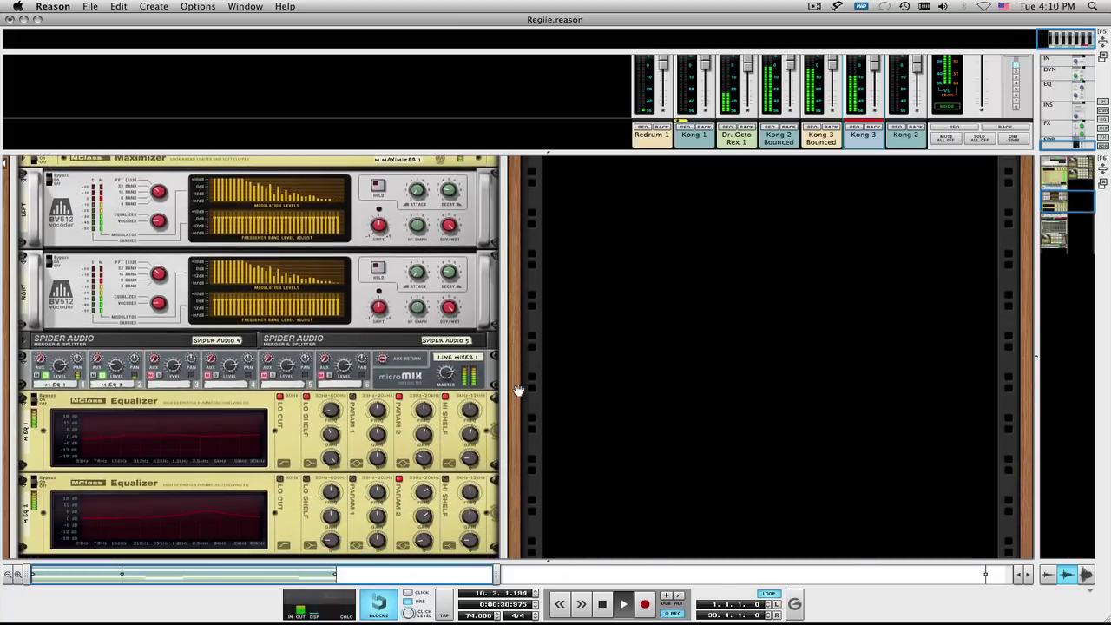
pyautogui.scroll(-7, 518, 391)
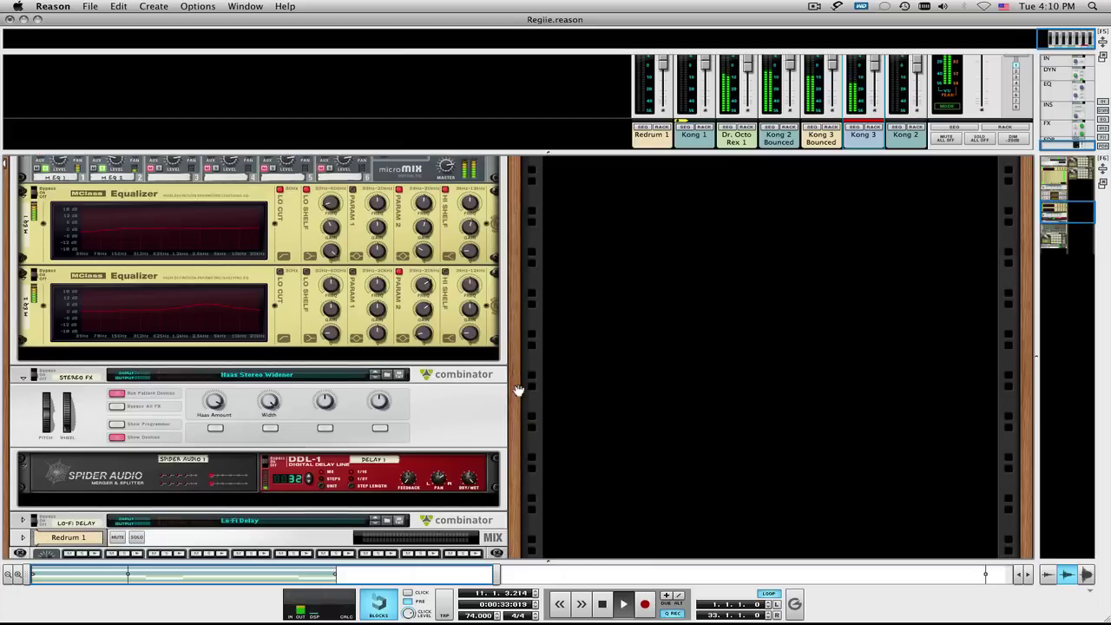
pyautogui.scroll(-2, 518, 391)
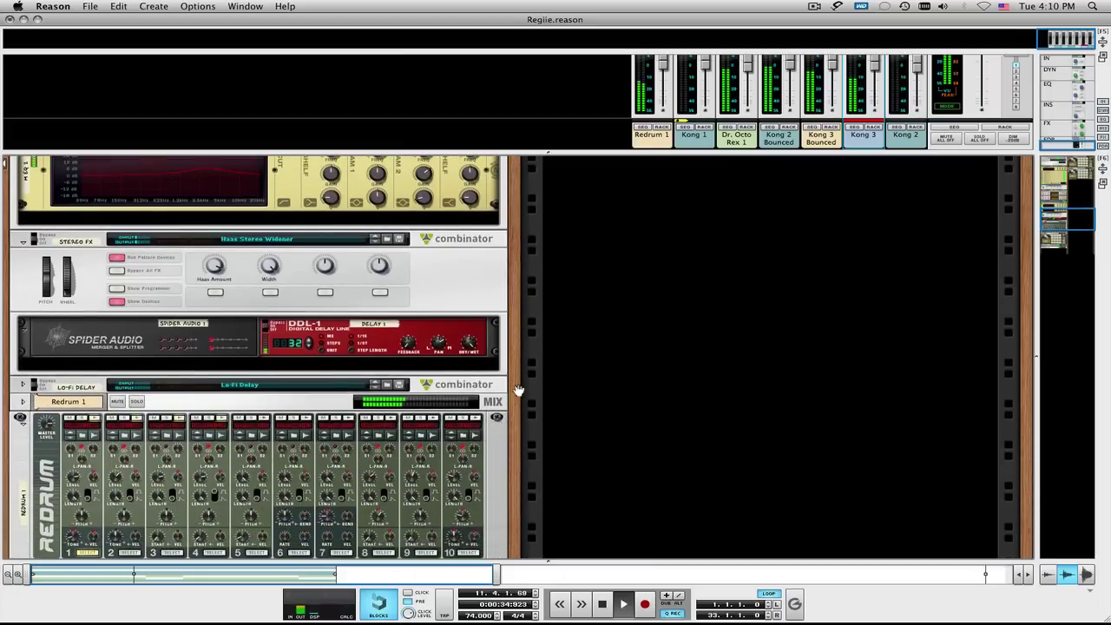
pyautogui.scroll(-3, 518, 391)
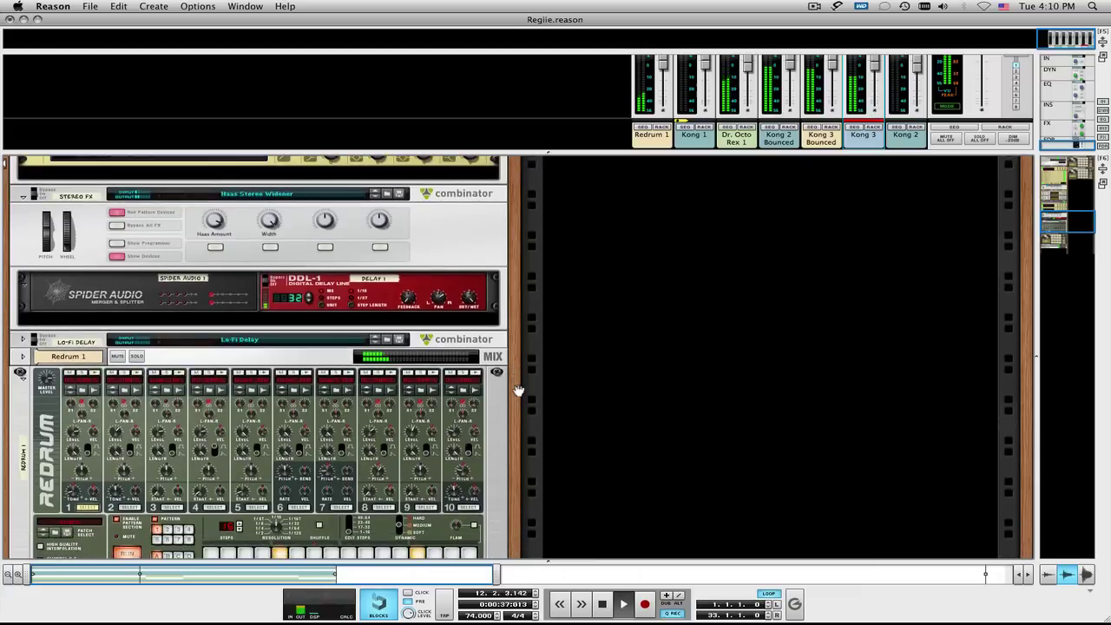
pyautogui.scroll(-5, 518, 390)
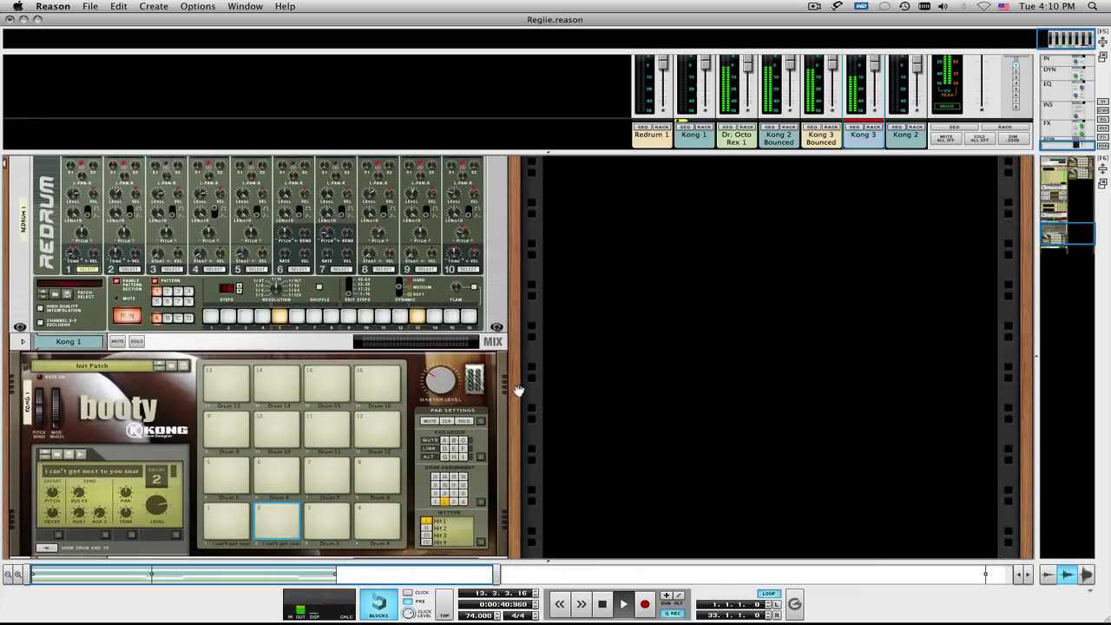
pyautogui.scroll(-2, 518, 391)
pyautogui.scroll(-3, 518, 391)
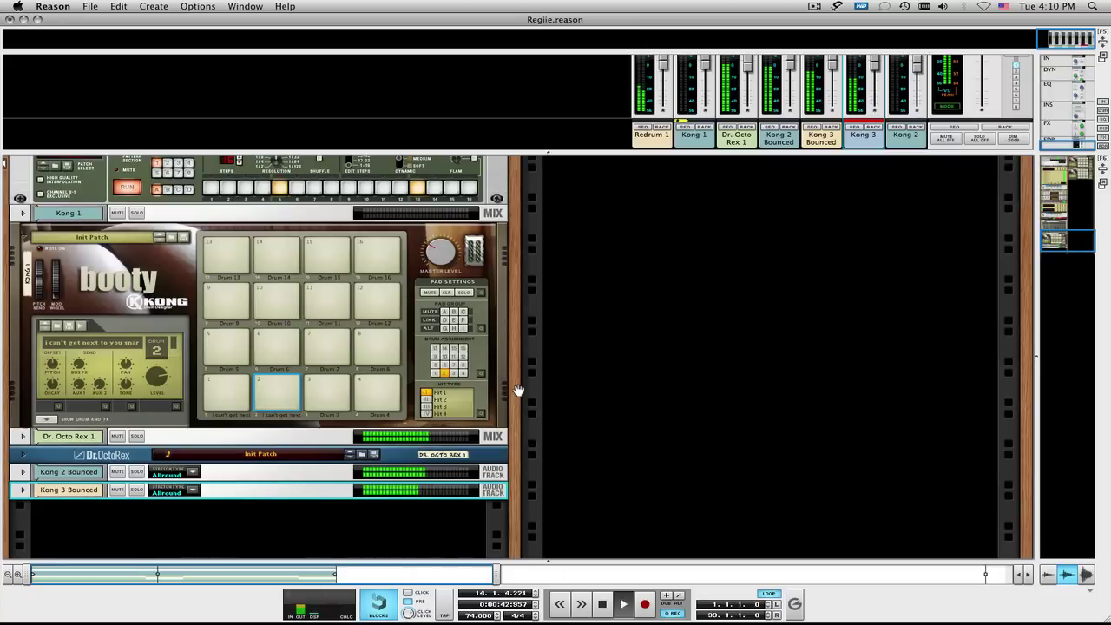
pyautogui.scroll(-2, 519, 390)
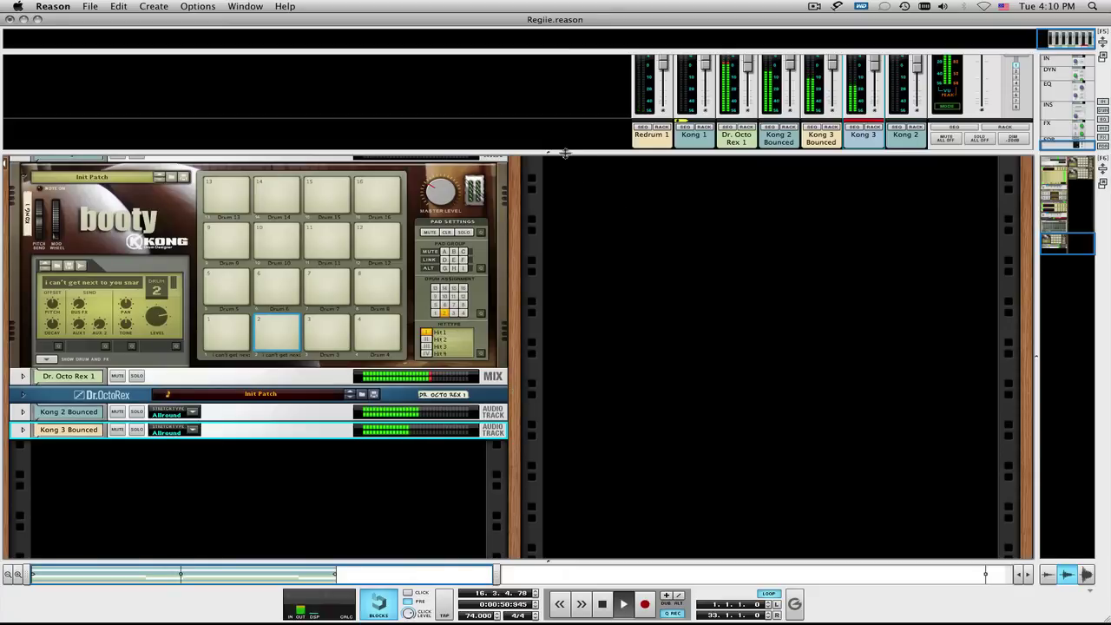
# Enlarge the mixer to full channel strips and scroll up to the Dynamics, EQ and Master Compressor sections.
pyautogui.moveTo(559, 154); pyautogui.dragTo(569, 431)
pyautogui.scroll(5, 630, 283)
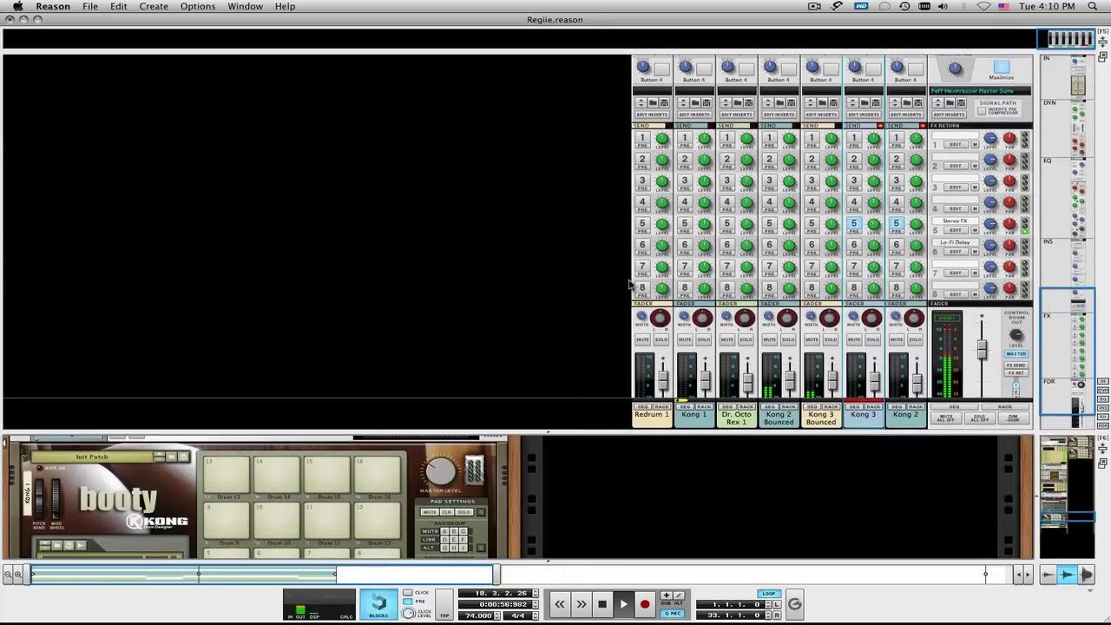
pyautogui.scroll(10, 631, 283)
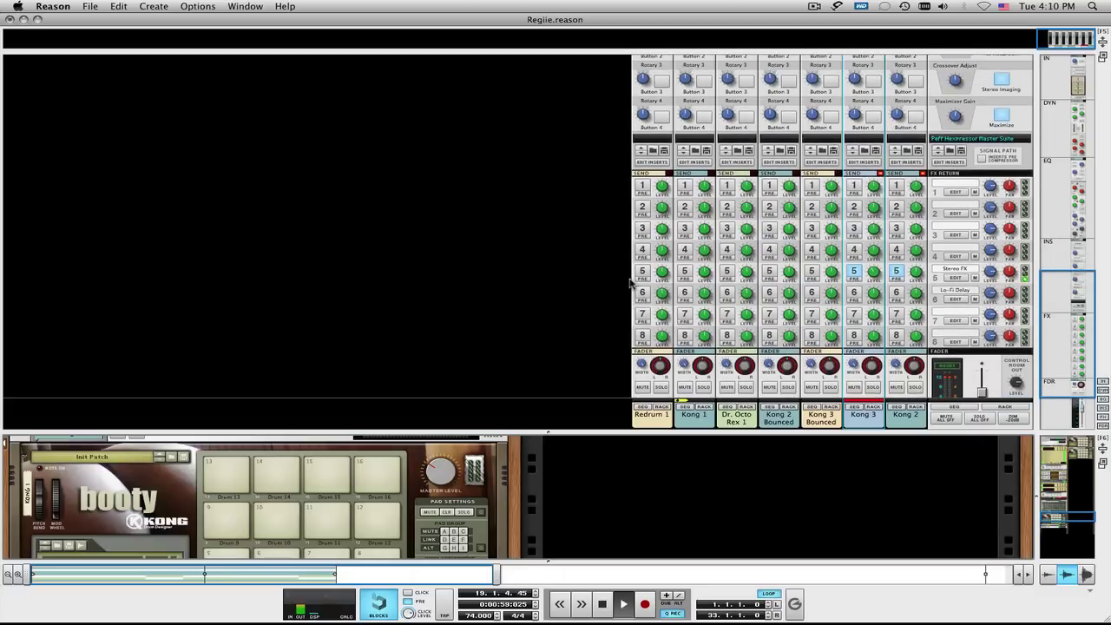
pyautogui.scroll(20, 630, 283)
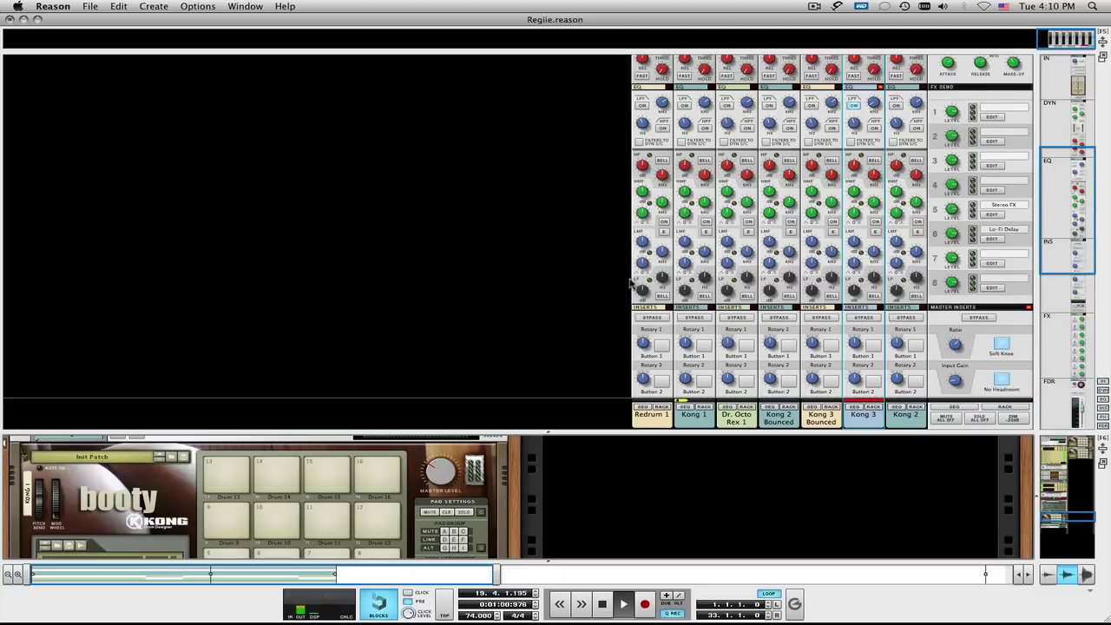
pyautogui.scroll(10, 631, 282)
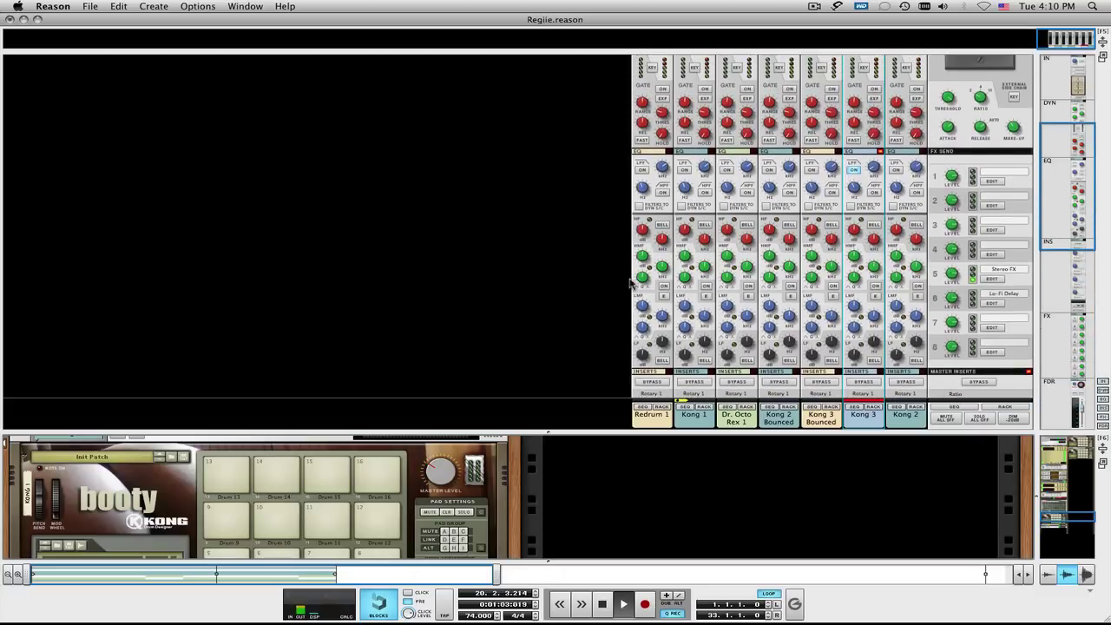
pyautogui.scroll(4, 631, 282)
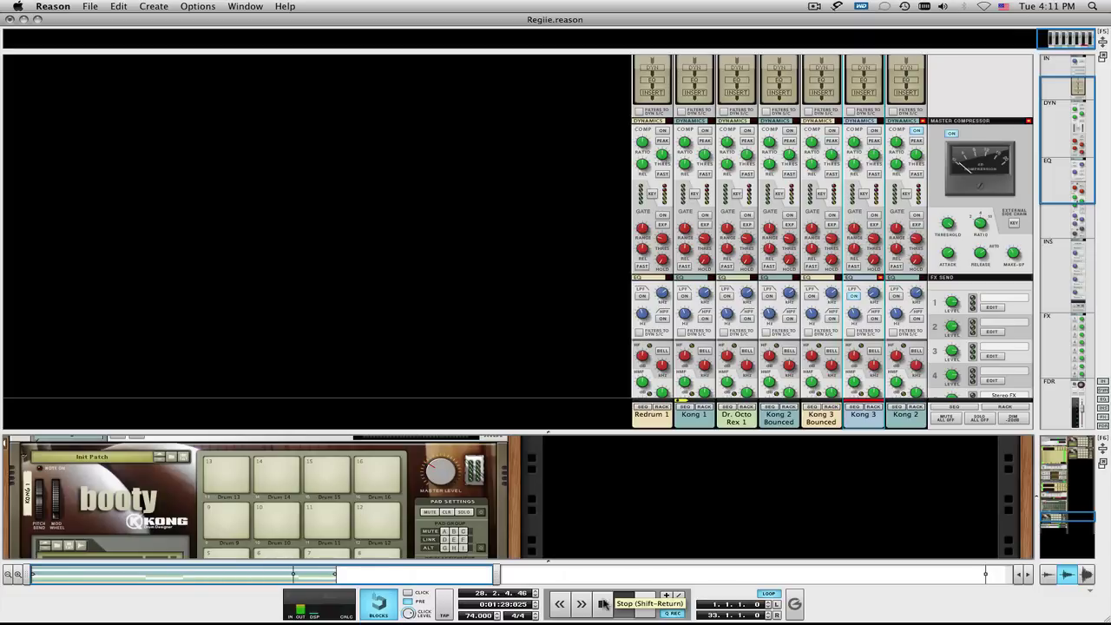
# Stop playback at bar 28 and let the mixer fill the window down to the faders.
pyautogui.click(603, 603)
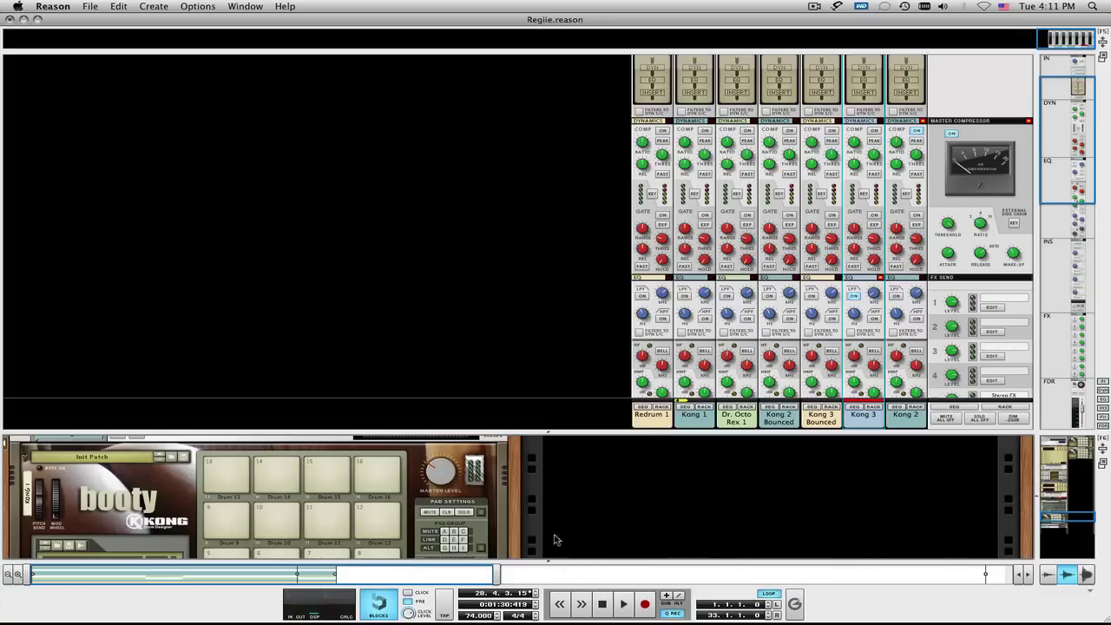
pyautogui.moveTo(543, 432); pyautogui.dragTo(546, 578)
pyautogui.scroll(-10, 604, 466)
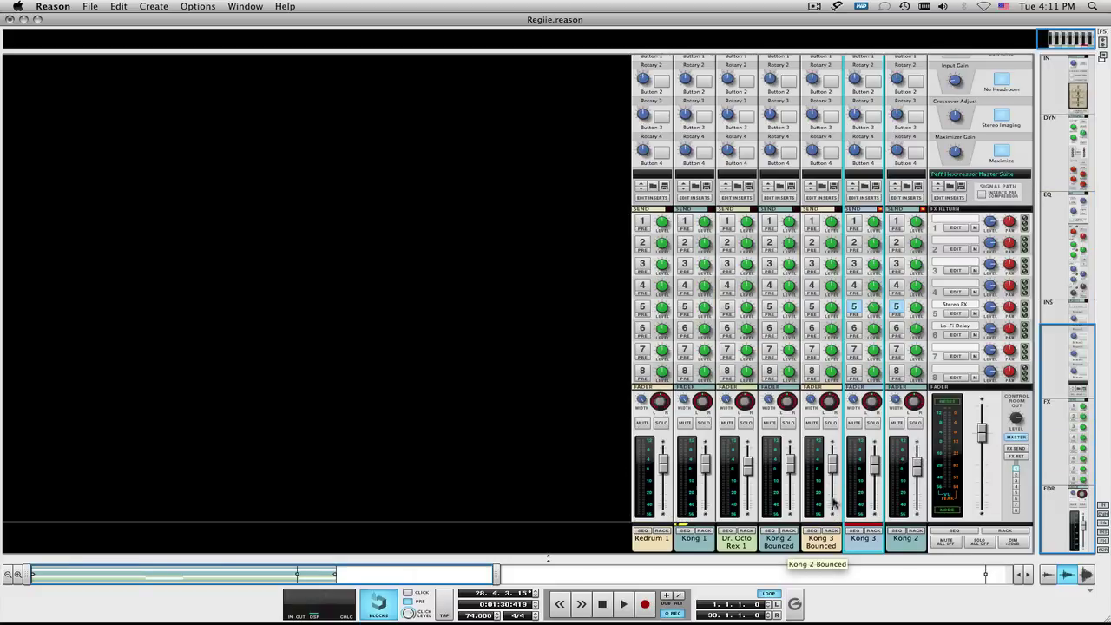
# Solo Kong 2 Bounced and Kong 3 Bounced and start playback.
pyautogui.click(789, 423)
pyautogui.click(830, 423)
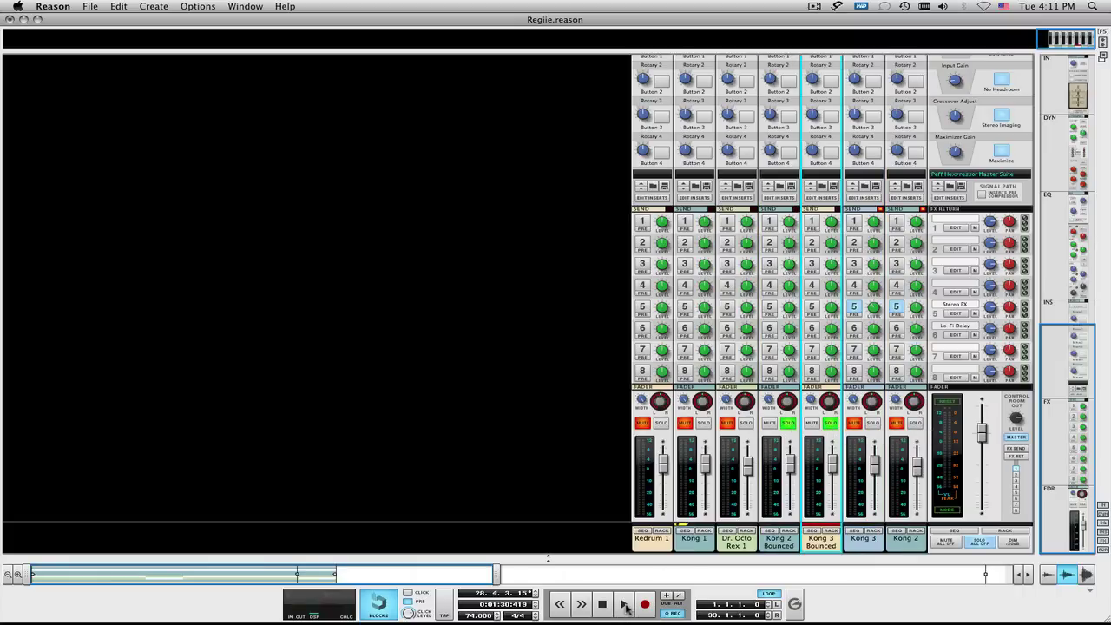
pyautogui.click(625, 605)
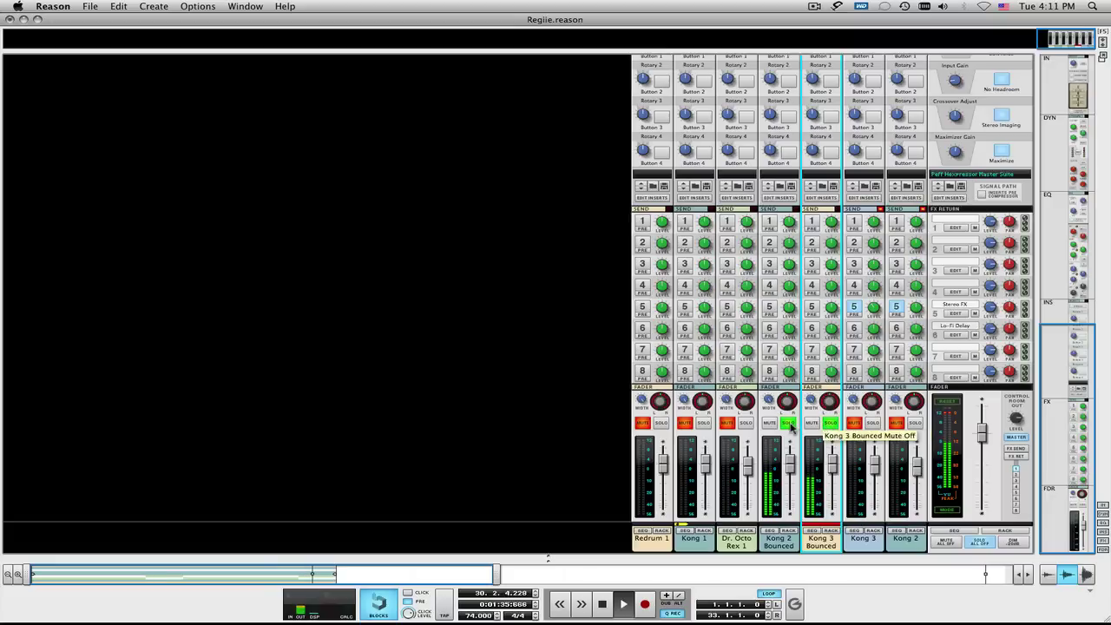
# Toggle Kong 2 Bounced's solo off and back on, keeping Kong 3 Bounced soloed.
pyautogui.click(787, 423)
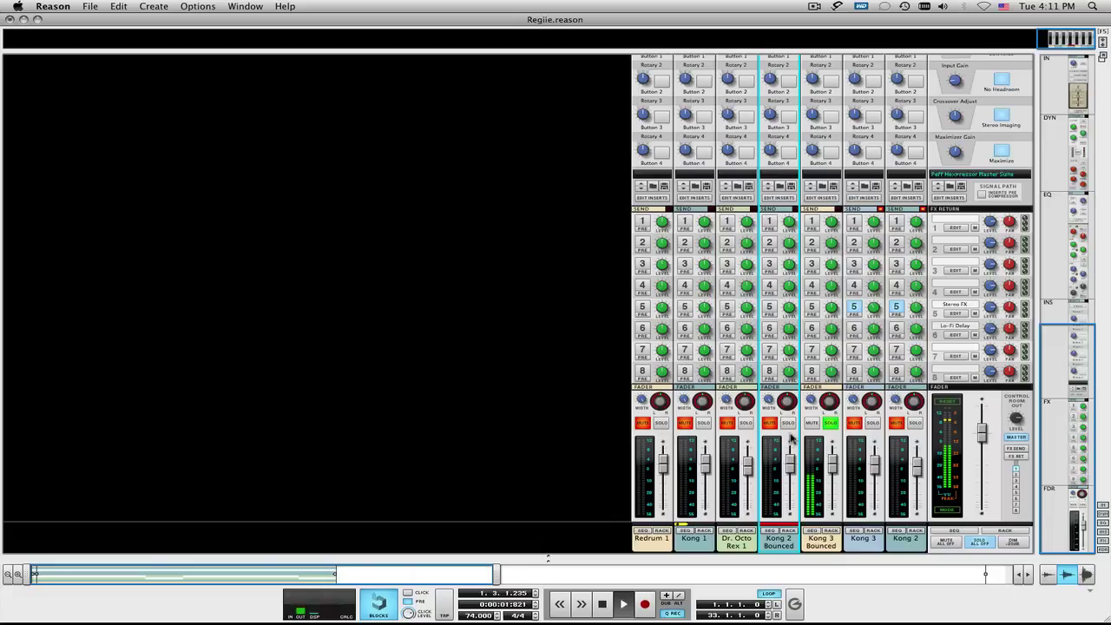
pyautogui.scroll(1, 791, 437)
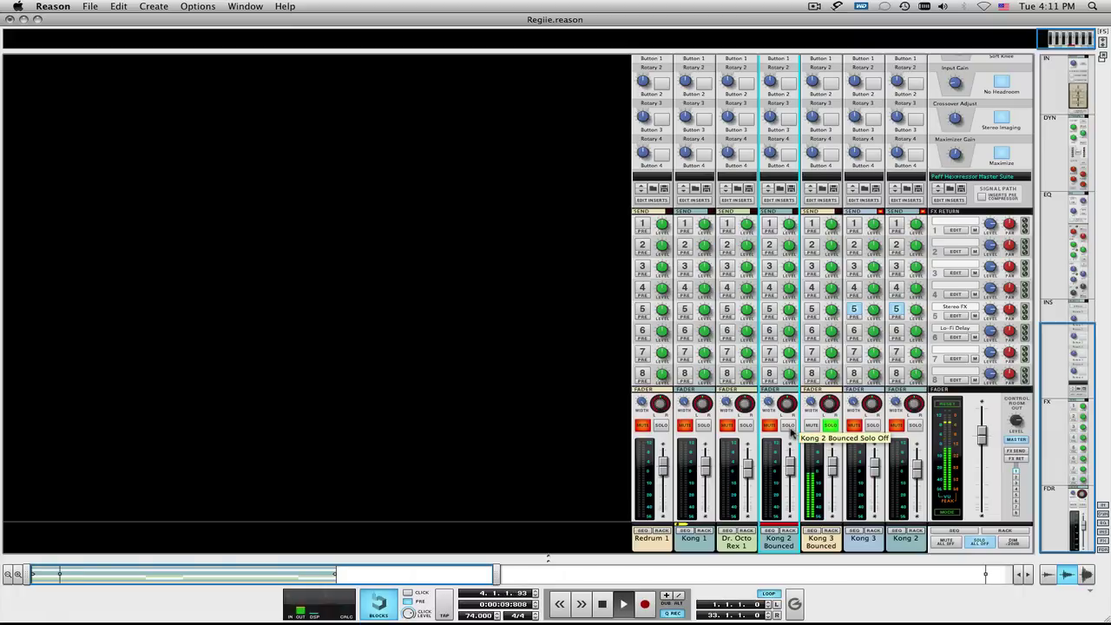
pyautogui.click(788, 425)
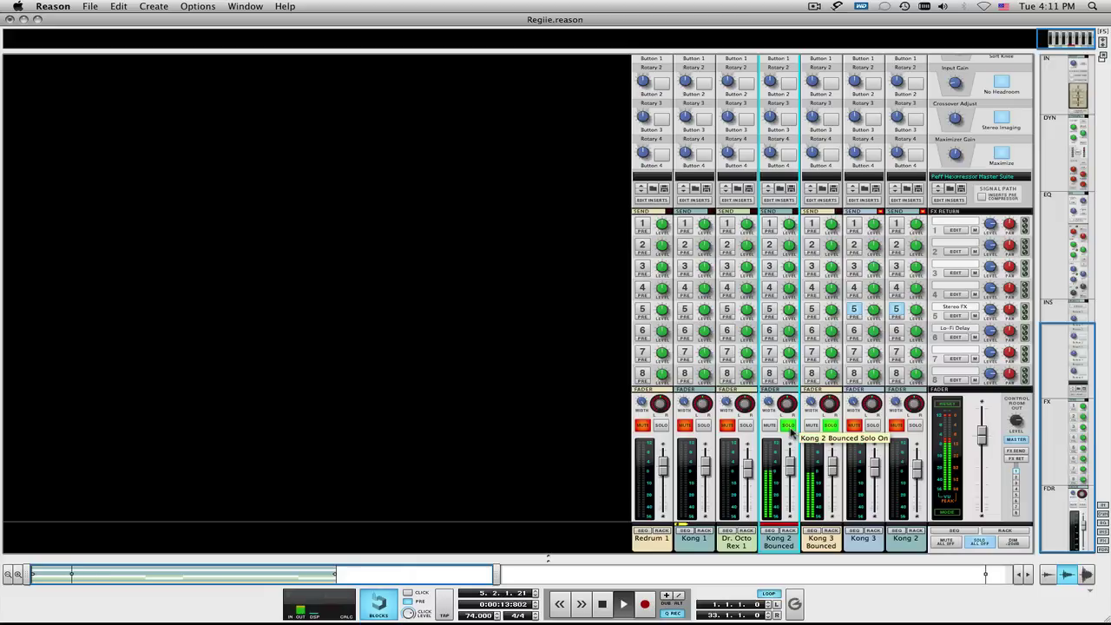
pyautogui.click(830, 425)
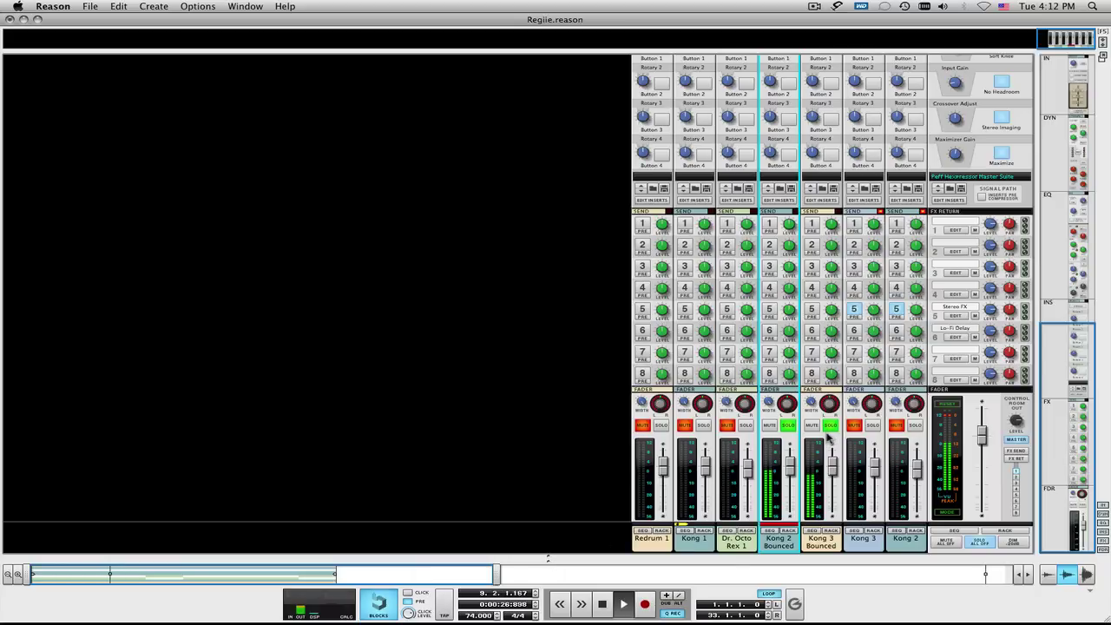
# Add Dr. Octo Rex 1, Kong 1 and Redrum 1 to the soloed channels.
pyautogui.click(746, 425)
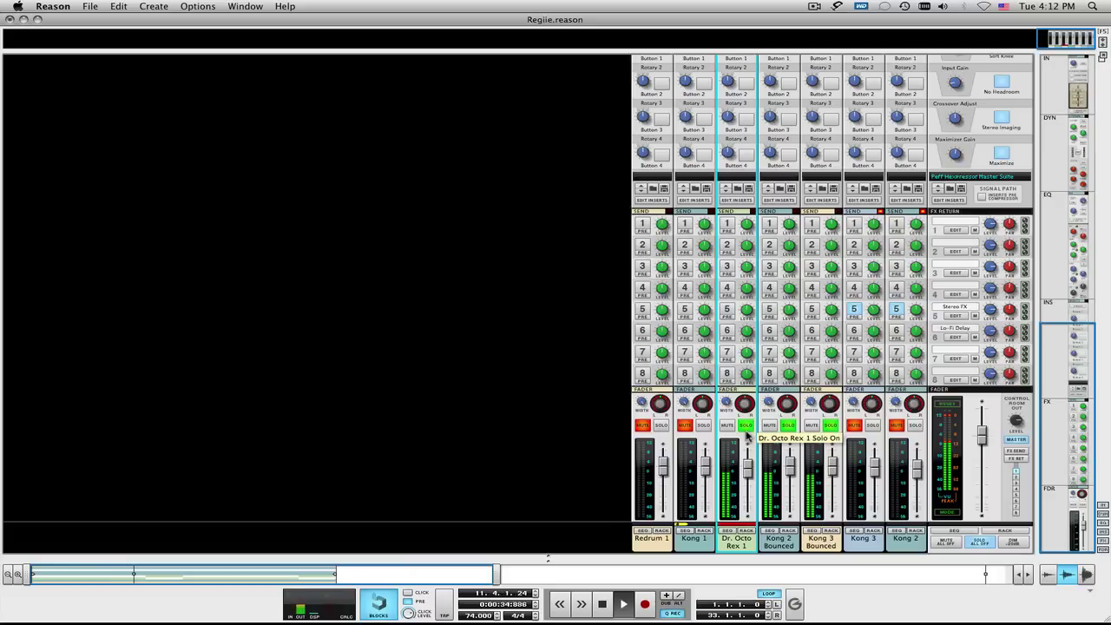
pyautogui.click(703, 425)
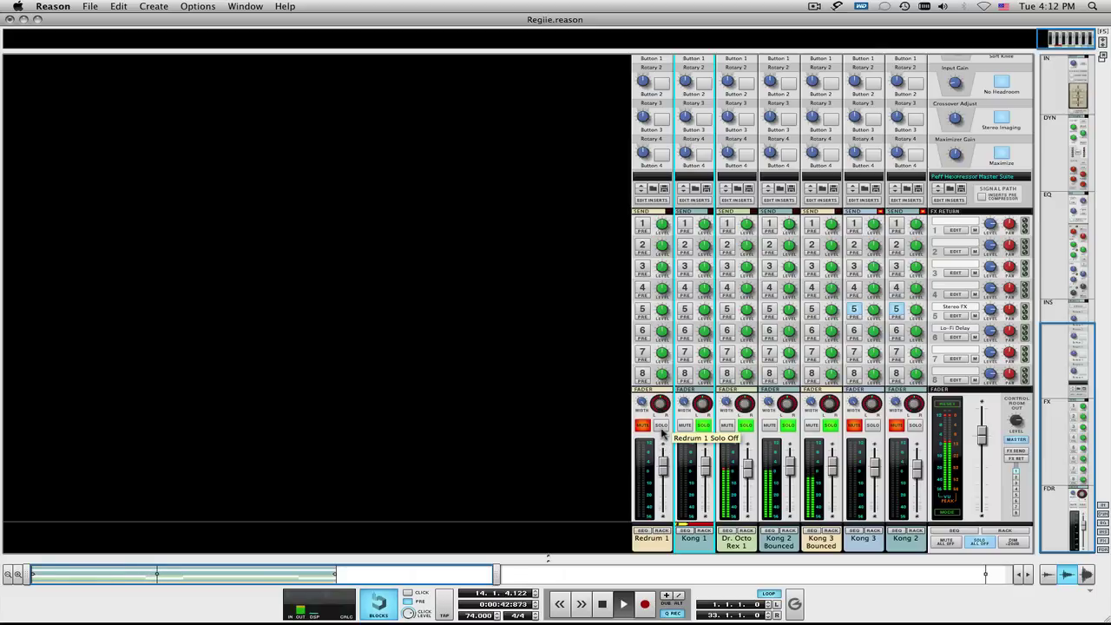
pyautogui.click(661, 426)
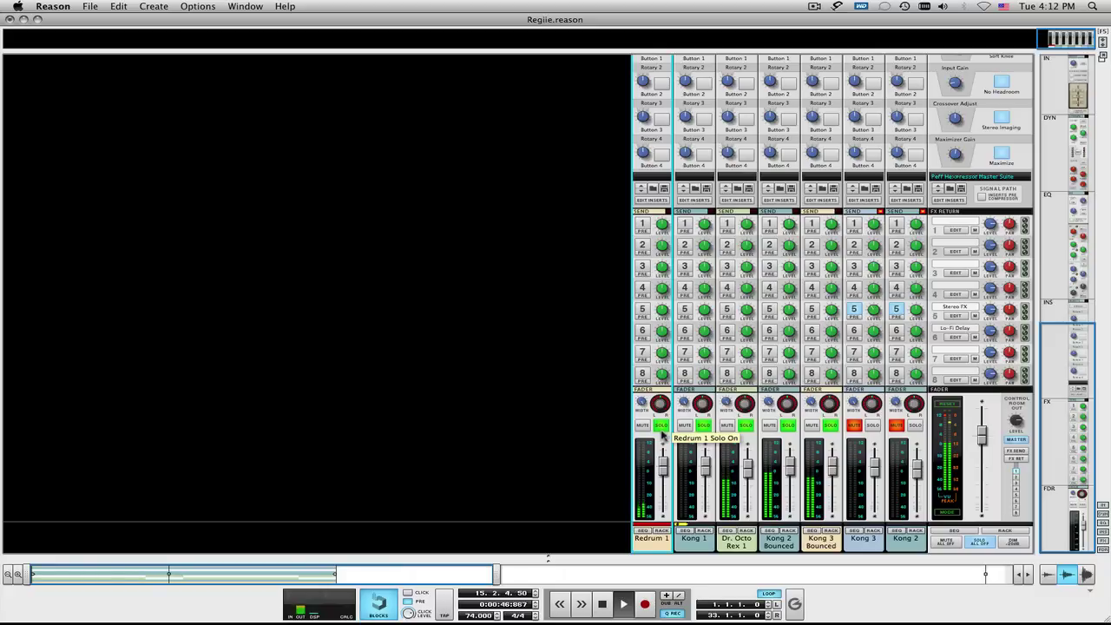
# Raise Redrum 1's fader to -2.18 dB and lower the master fader to -7.14 dB.
pyautogui.moveTo(664, 467)
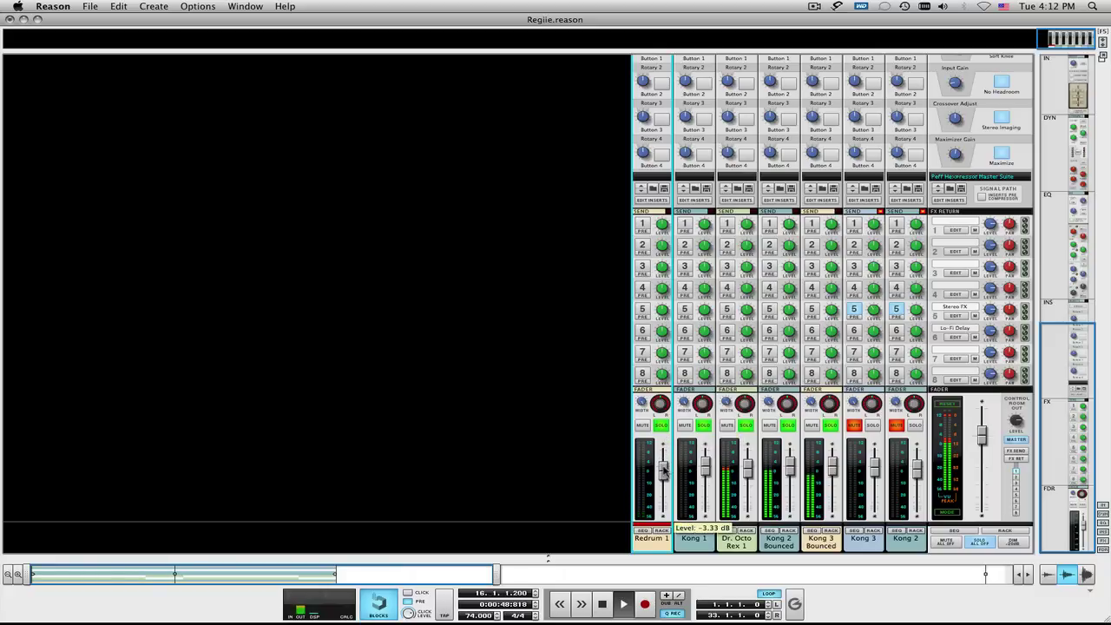
pyautogui.moveTo(664, 467); pyautogui.dragTo(664, 464)
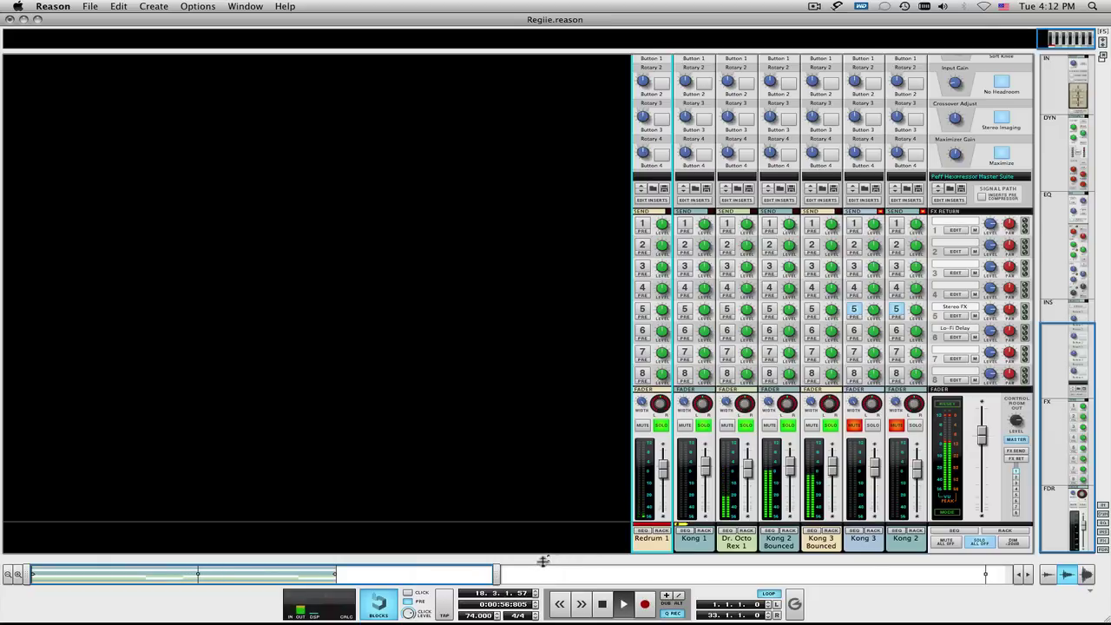
pyautogui.moveTo(982, 436); pyautogui.dragTo(982, 517)
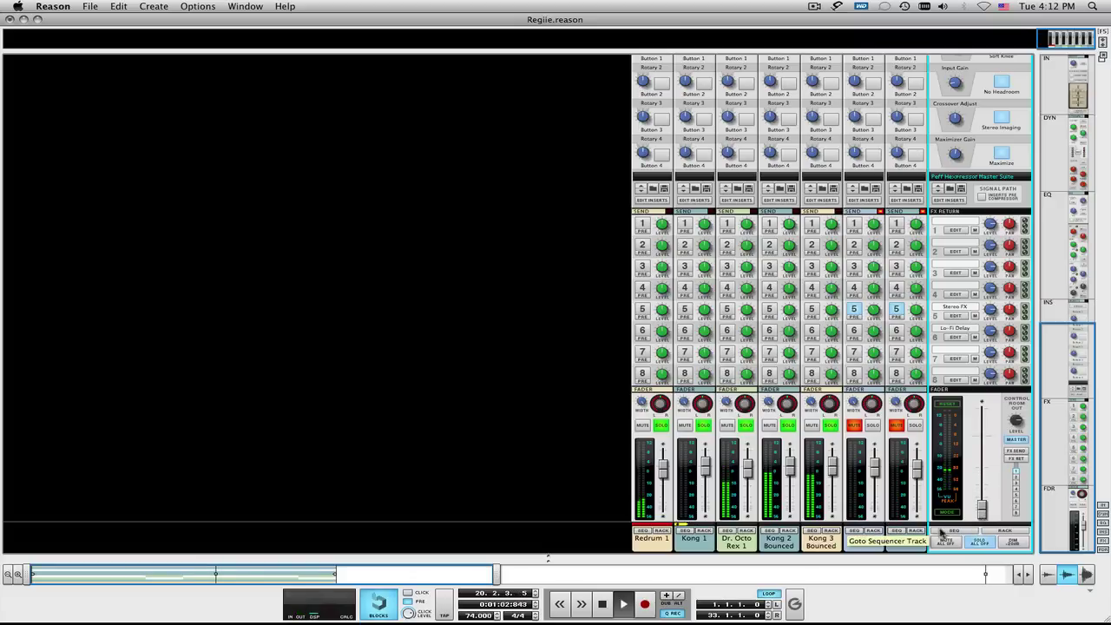